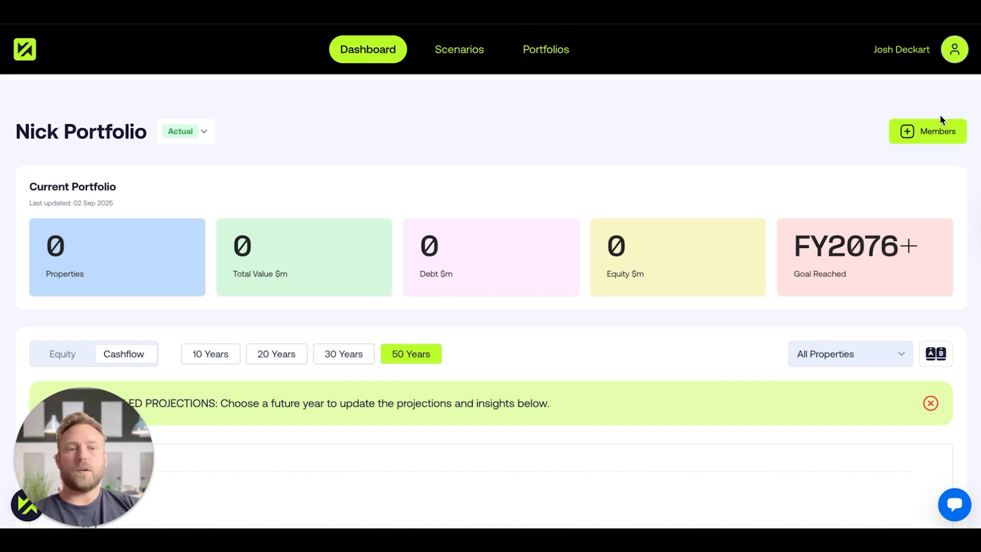
pyautogui.click(920, 140)
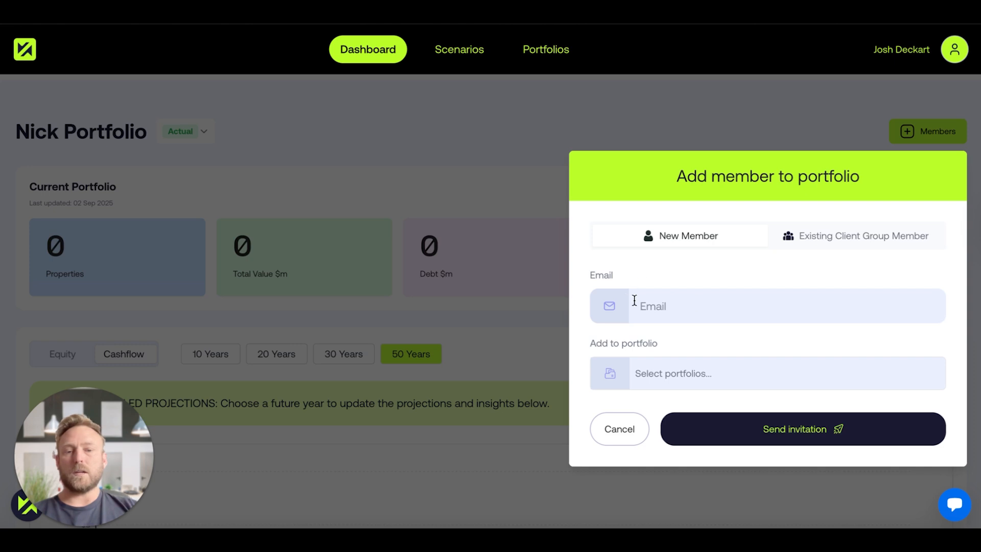
pyautogui.click(667, 372)
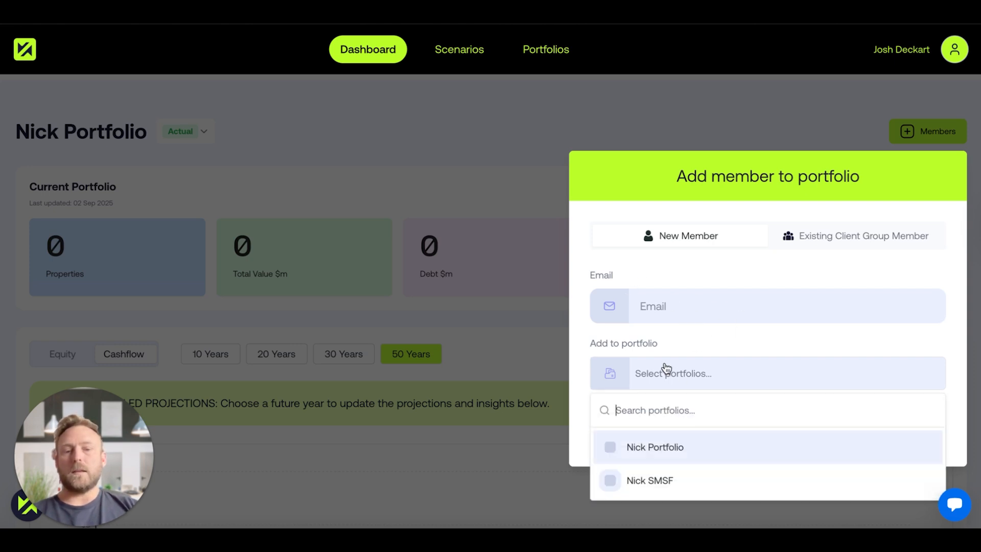
pyautogui.click(610, 452)
pyautogui.click(610, 480)
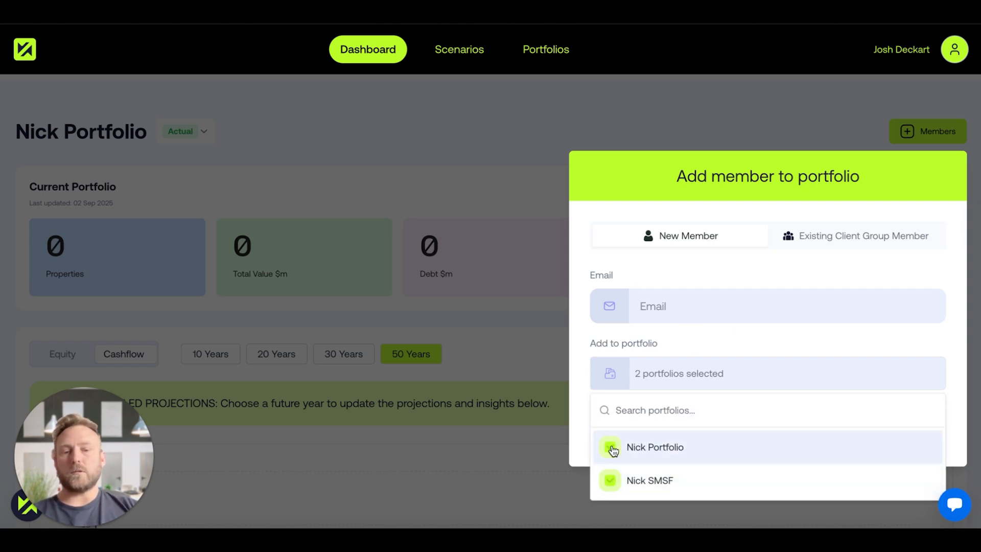
pyautogui.click(612, 448)
pyautogui.click(612, 480)
pyautogui.click(609, 452)
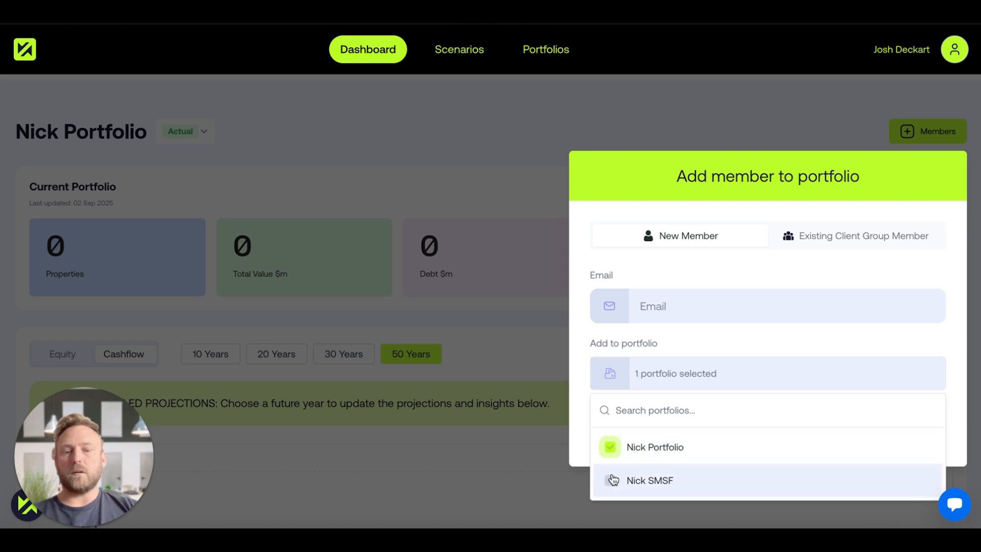
pyautogui.click(611, 479)
pyautogui.click(590, 450)
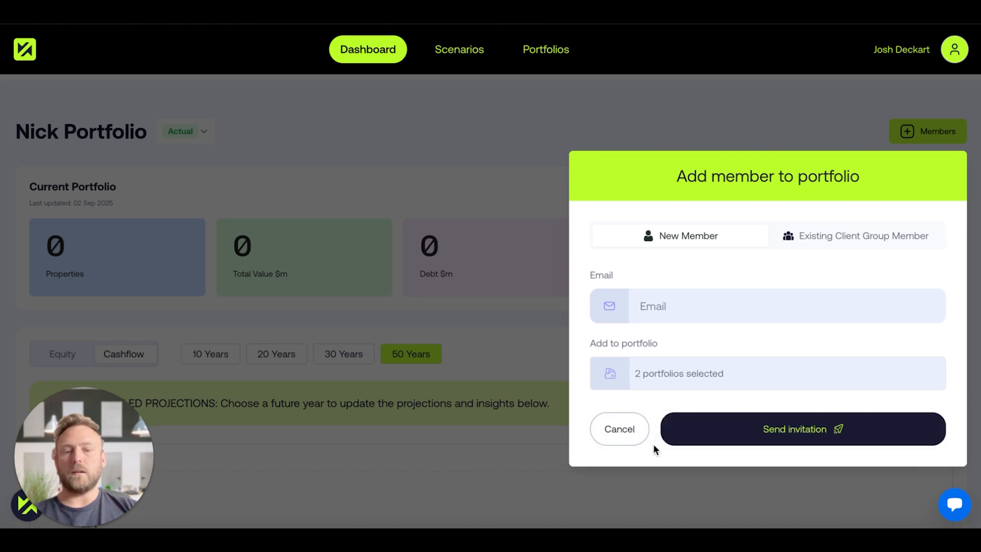
pyautogui.click(618, 433)
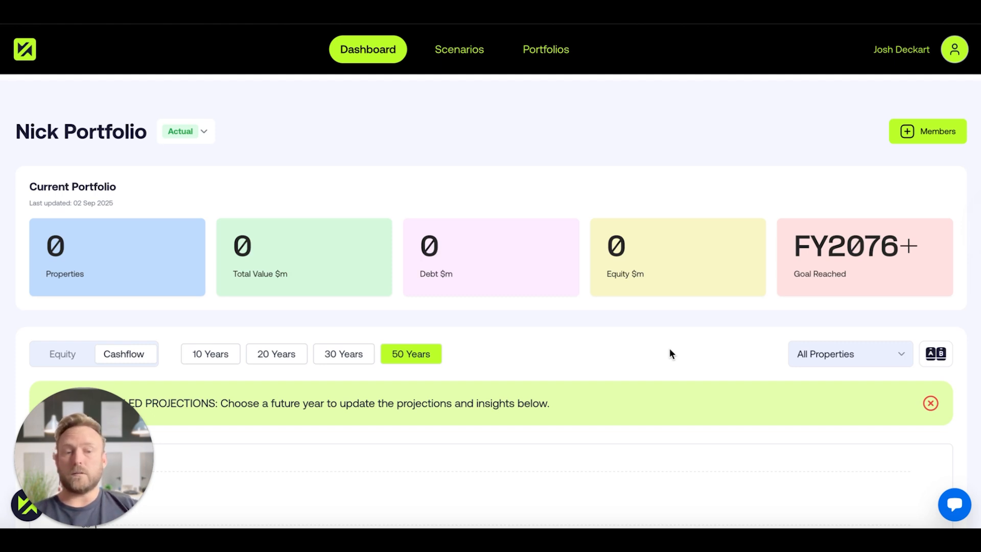
# Check which members can be selected for the income data in the portfolio's Financials section.
pyautogui.scroll(-12, 669, 350)
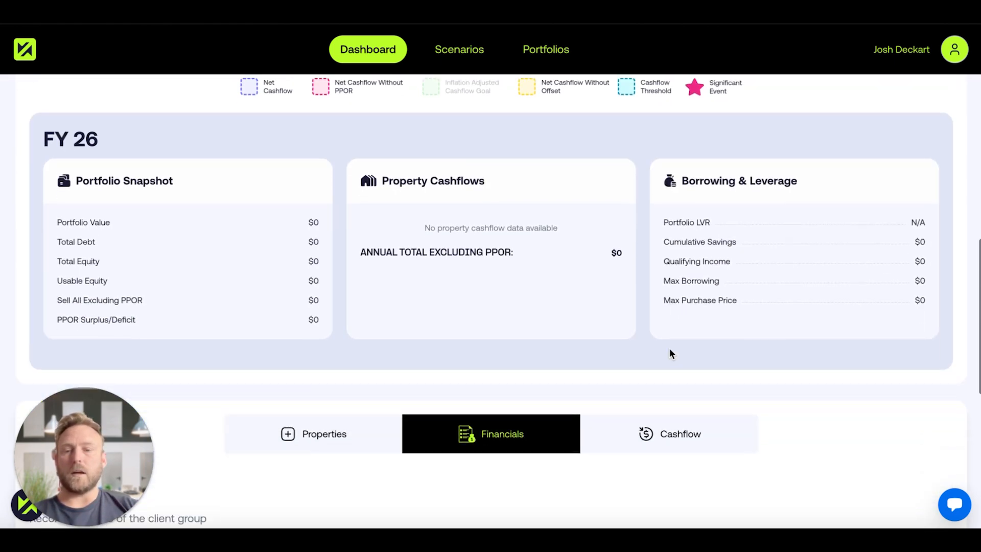
pyautogui.scroll(-6, 670, 352)
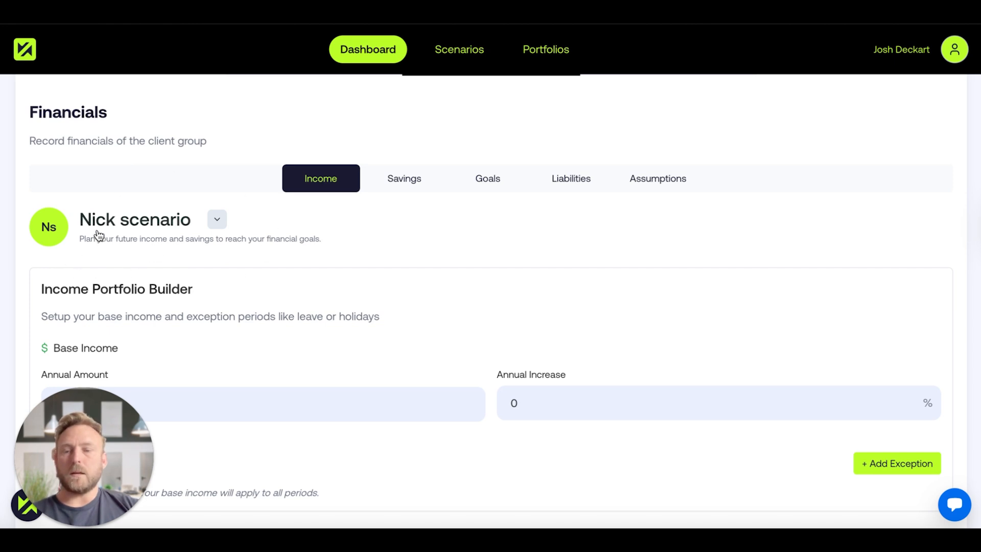
pyautogui.click(217, 221)
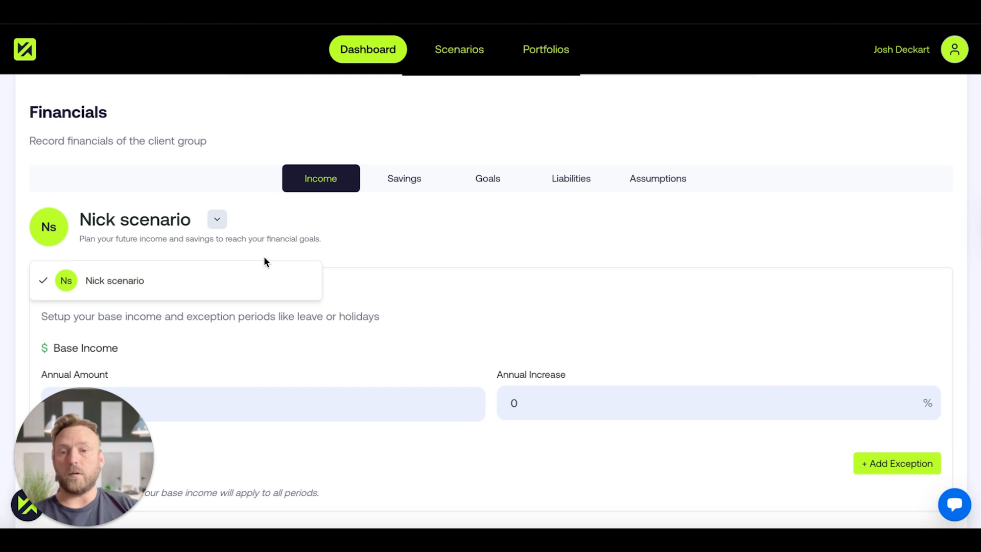
pyautogui.click(257, 225)
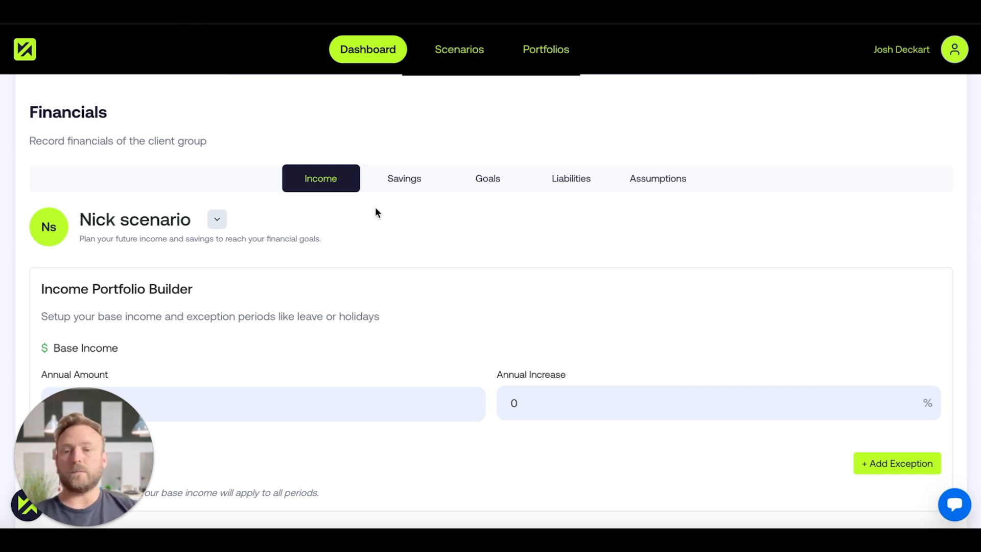
# Set the base income to $100,000 per year with a 3% annual increase and save the income data.
pyautogui.scroll(-2, 375, 207)
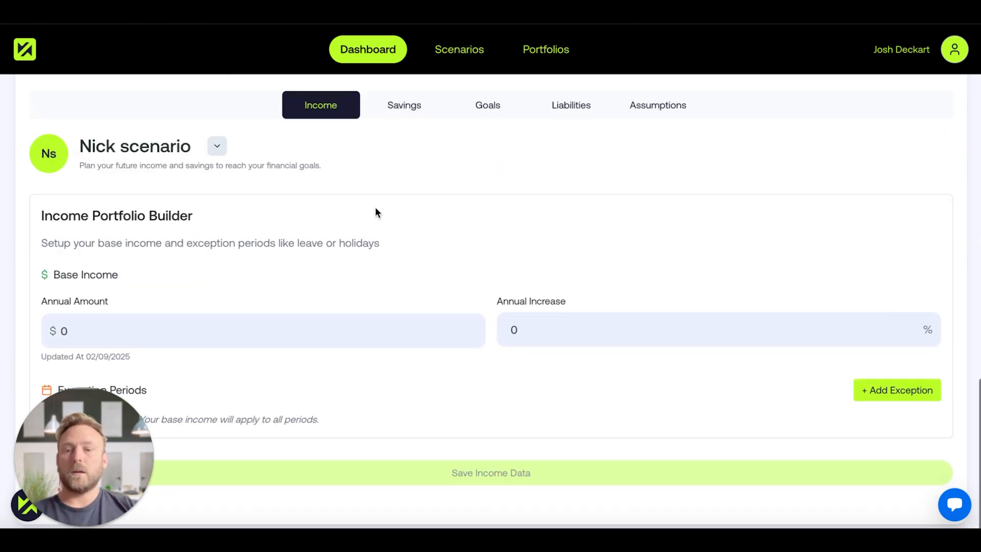
pyautogui.click(229, 327)
pyautogui.moveTo(195, 330); pyautogui.dragTo(100, 314)
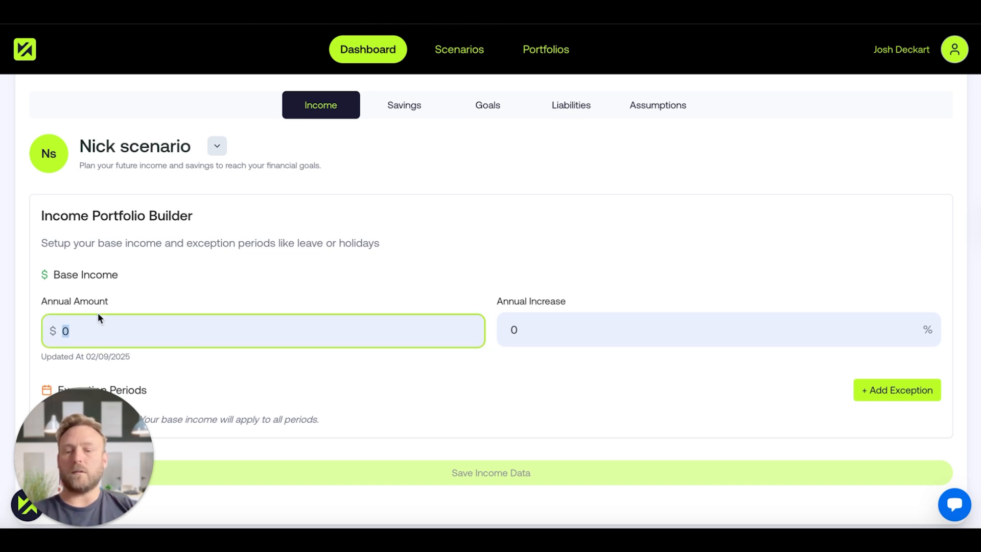
pyautogui.write('1000000')
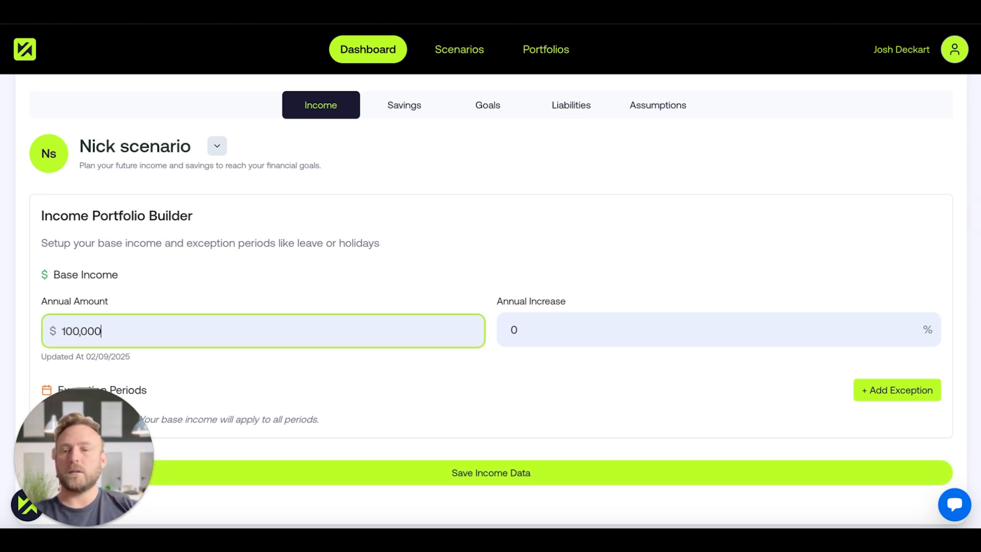
pyautogui.click(565, 330)
pyautogui.moveTo(565, 331); pyautogui.dragTo(482, 317)
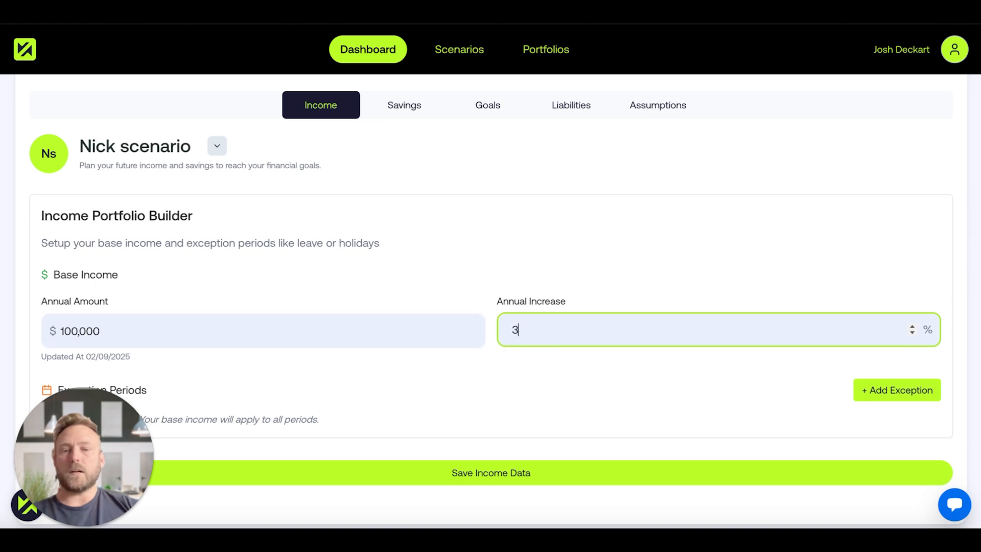
pyautogui.click(456, 471)
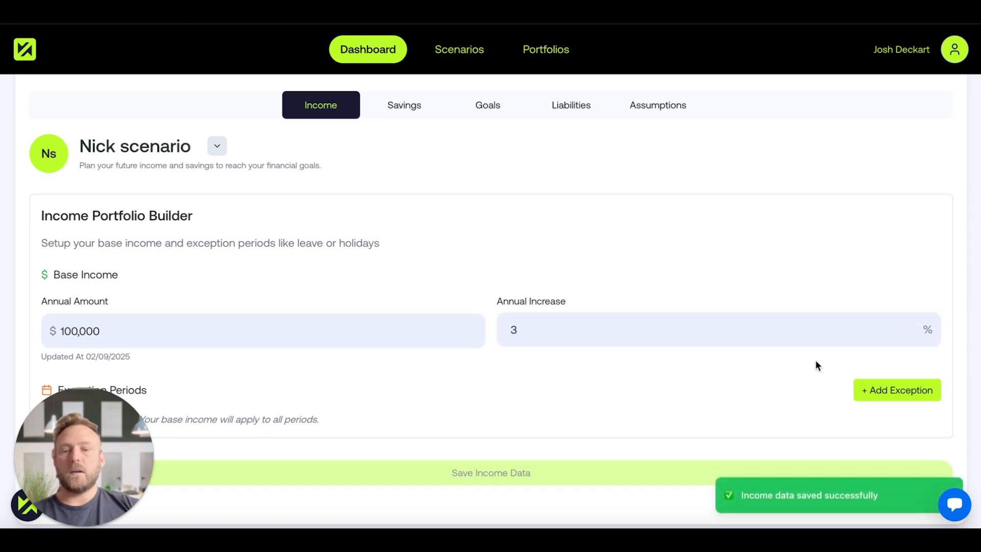
# Add an exception period to the base income and delete it again.
pyautogui.click(866, 391)
pyautogui.scroll(-5, 729, 302)
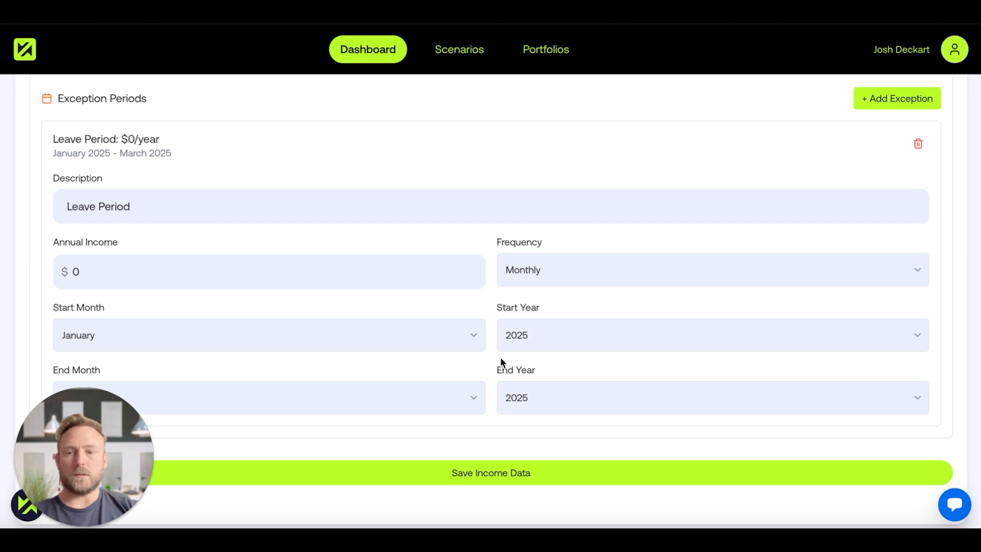
pyautogui.click(918, 144)
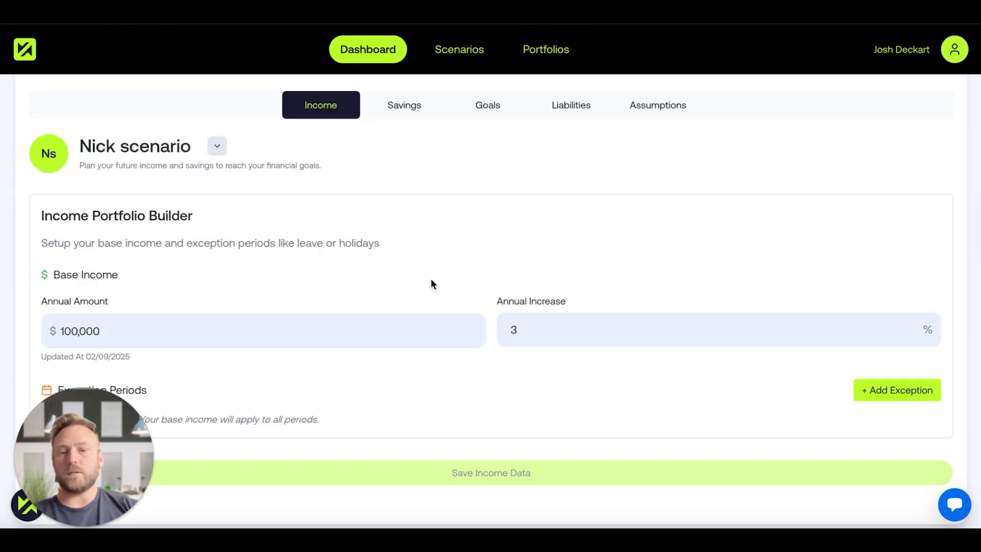
# Set the total amount of current savings to $150,000 in the Savings data.
pyautogui.click(409, 109)
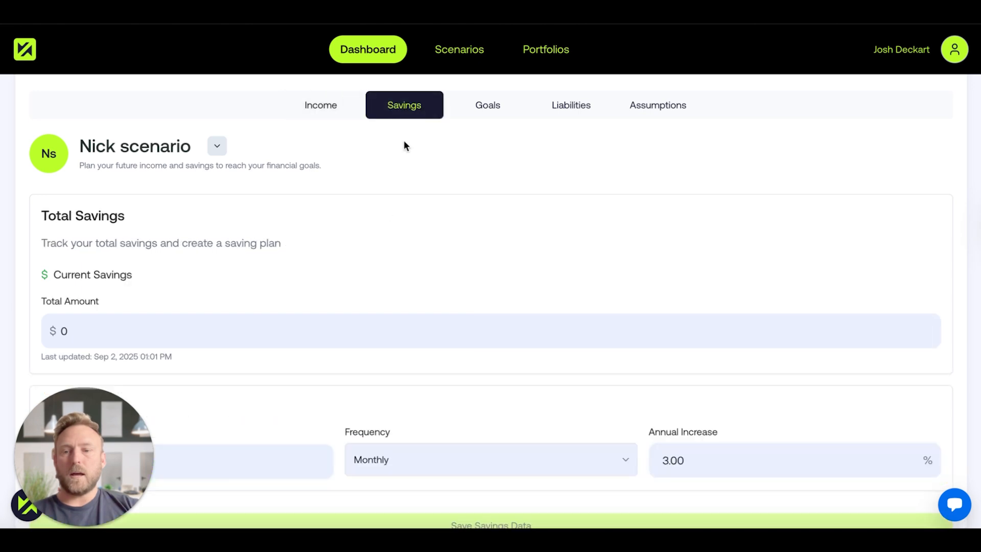
pyautogui.scroll(-1, 361, 267)
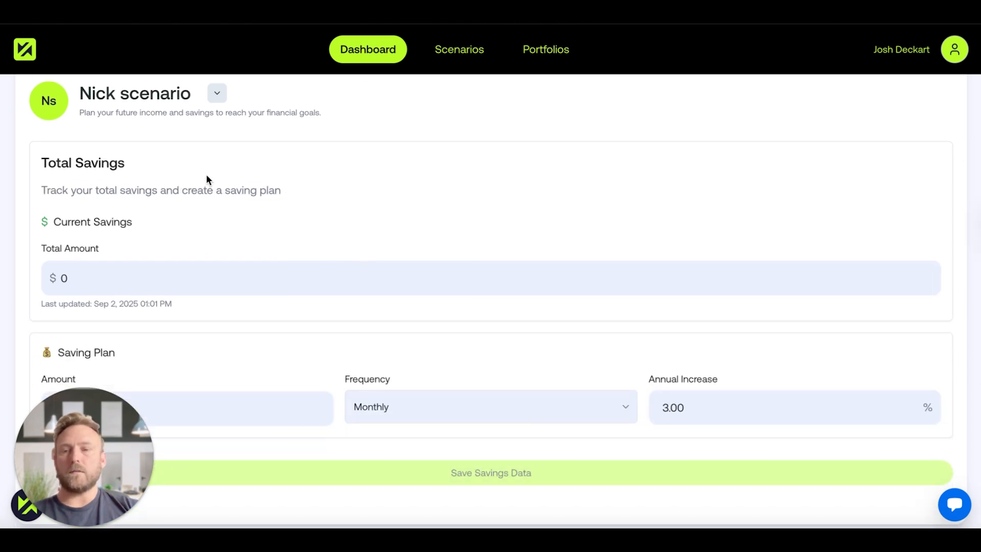
pyautogui.click(89, 278)
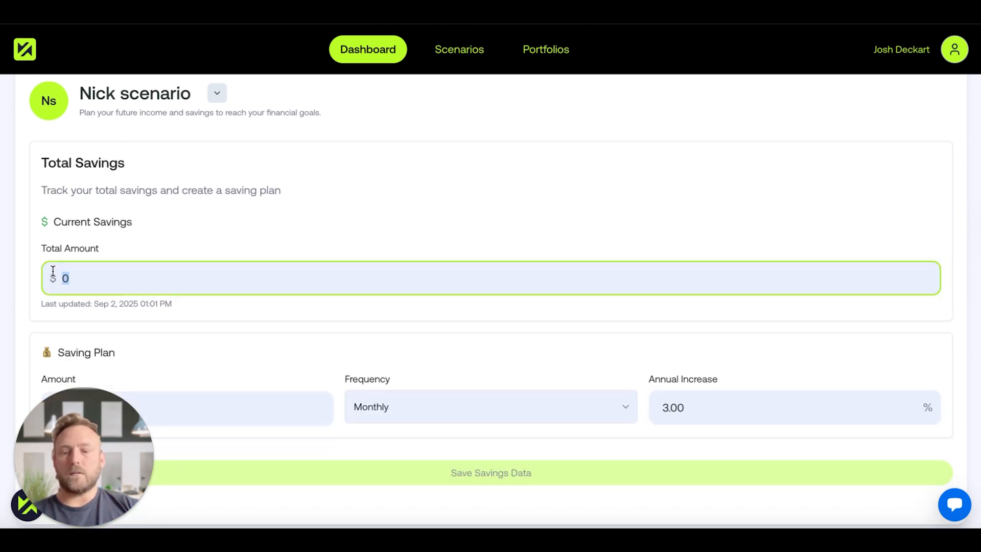
pyautogui.write('1500000')
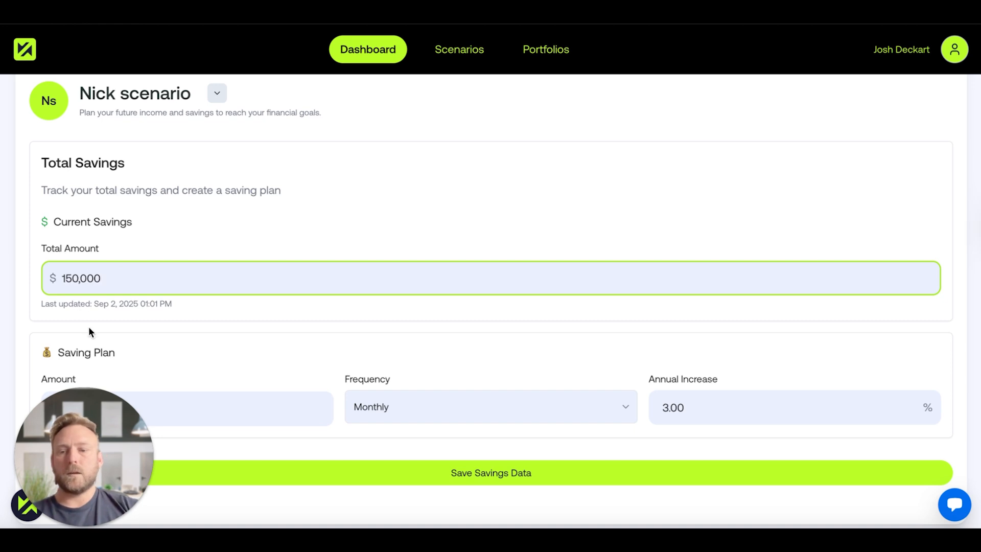
pyautogui.click(126, 336)
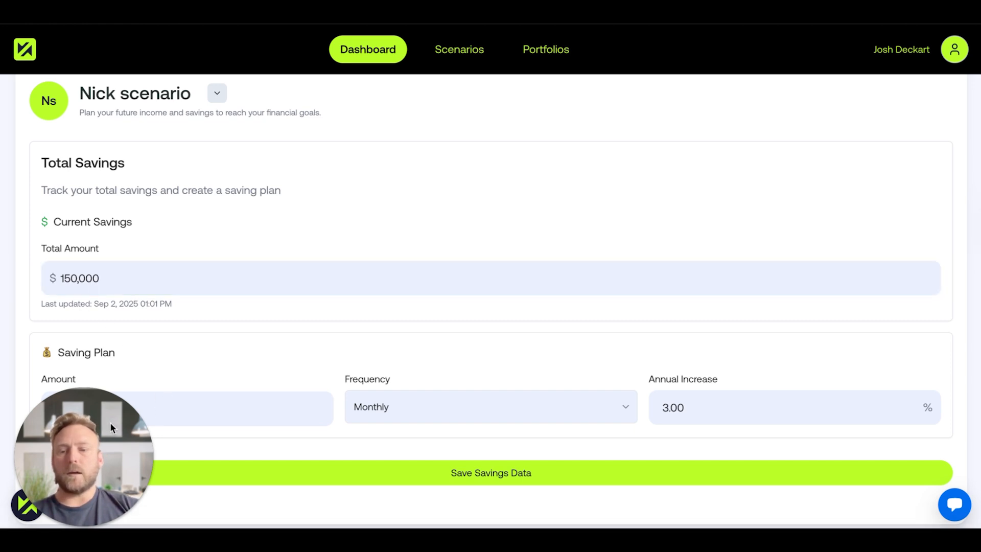
# Set the saving plan amount to $1,500, keep the Monthly frequency, and save the savings data.
pyautogui.moveTo(109, 422); pyautogui.dragTo(258, 431)
pyautogui.click(98, 407)
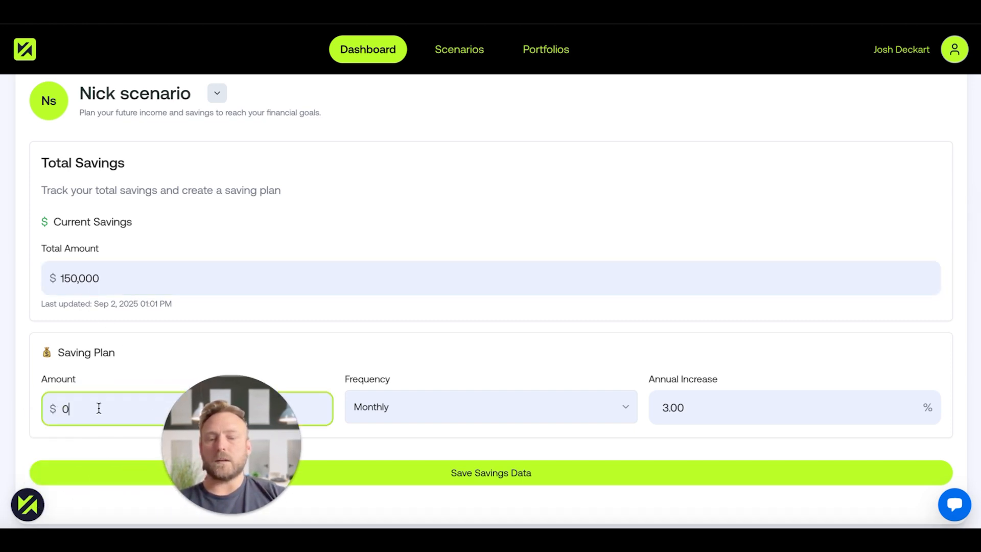
pyautogui.press('BackSpace')
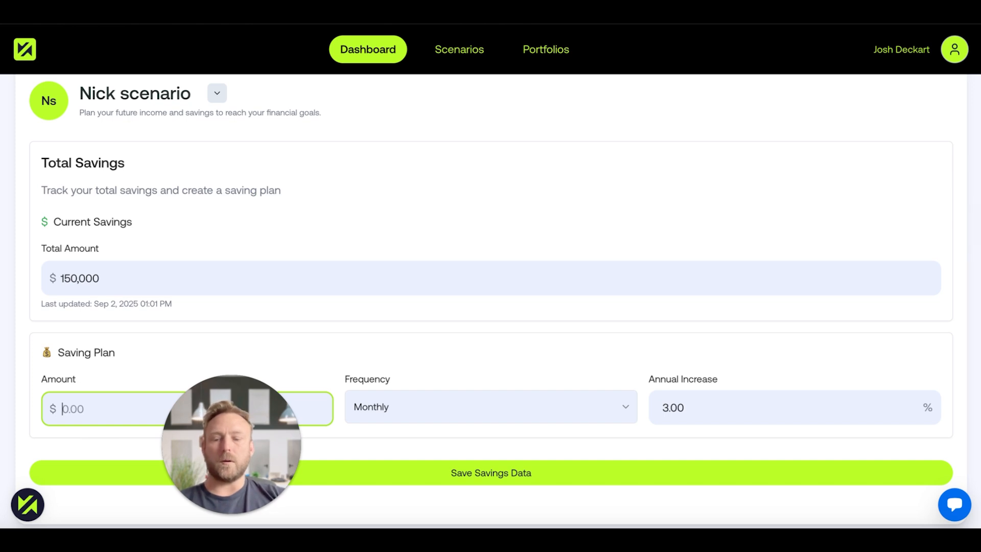
pyautogui.write('1500')
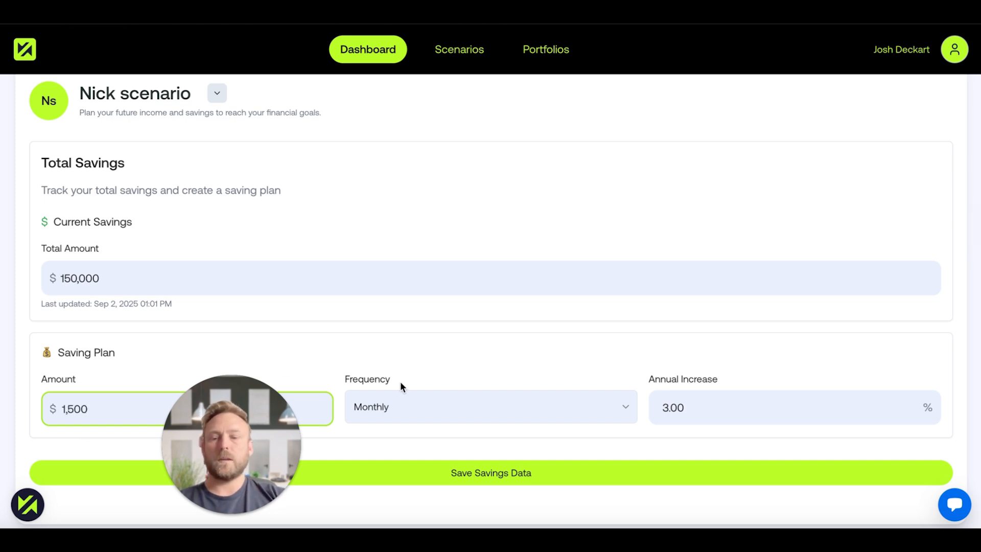
pyautogui.click(393, 409)
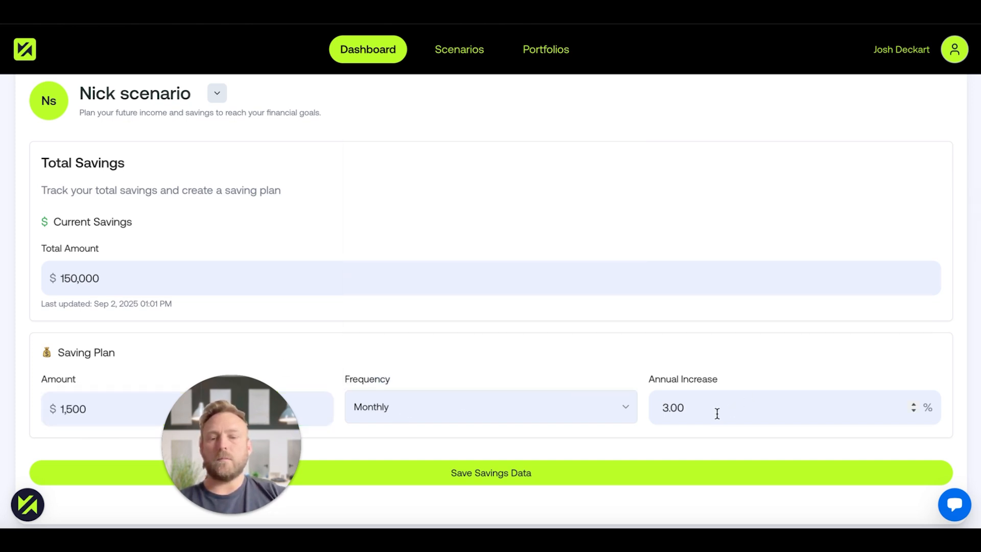
pyautogui.moveTo(237, 424); pyautogui.dragTo(85, 419)
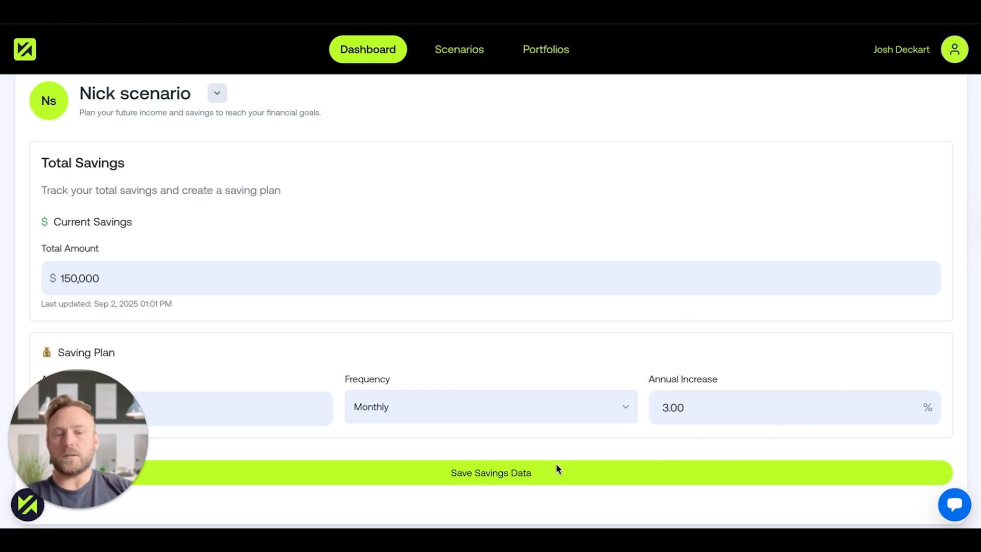
pyautogui.click(491, 475)
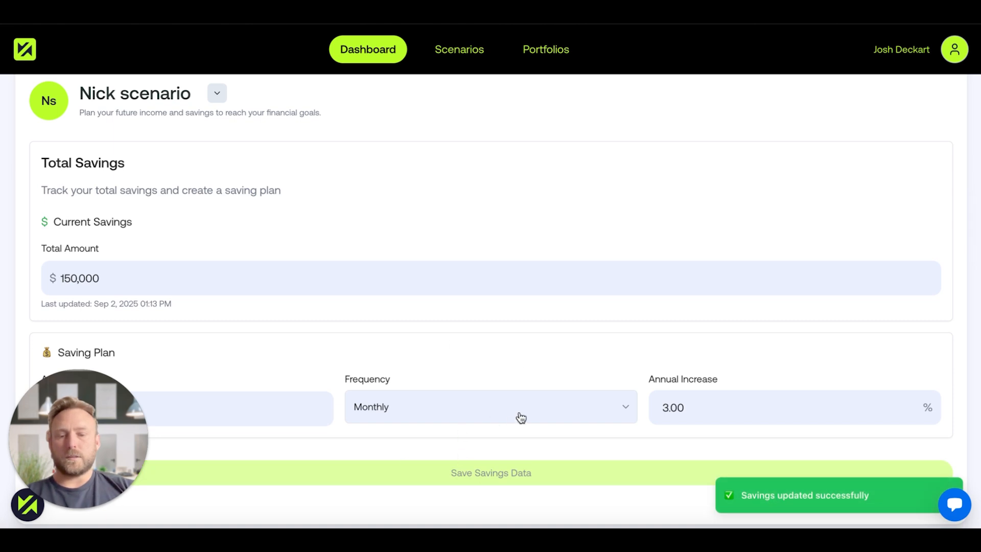
# Set the annual cashflow goal to $80,000 in the Goals data and save it.
pyautogui.scroll(1, 467, 314)
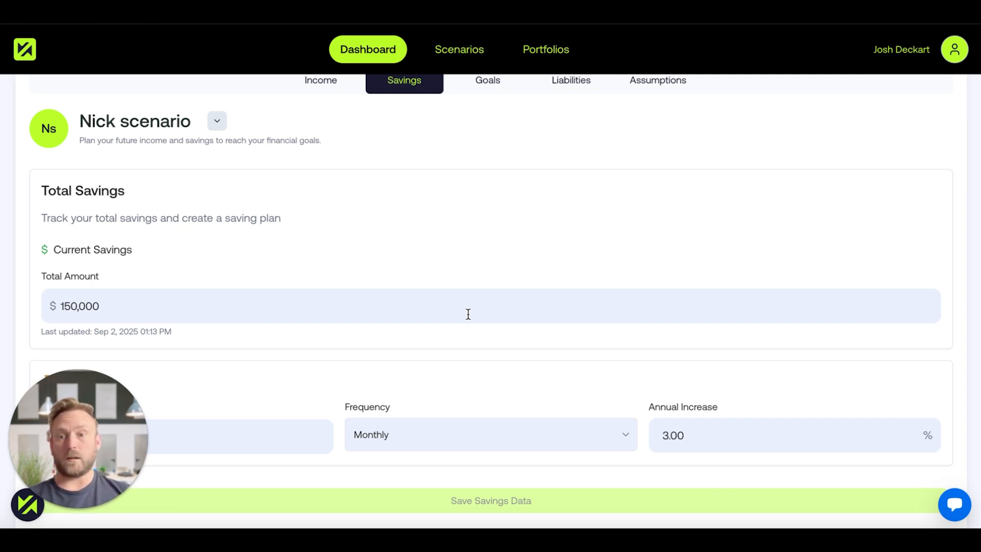
pyautogui.scroll(2, 504, 204)
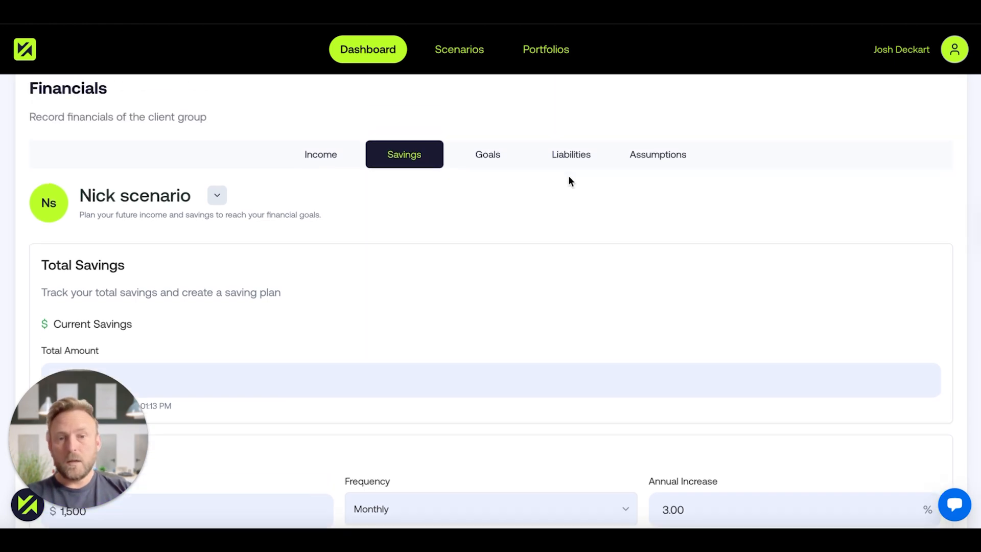
pyautogui.click(501, 160)
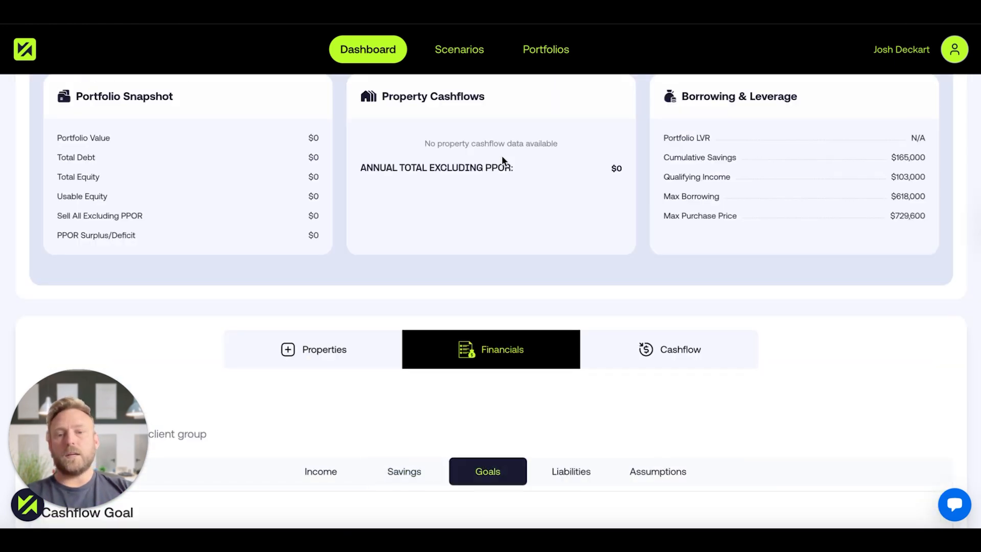
pyautogui.scroll(-2, 478, 373)
pyautogui.scroll(-2, 478, 373)
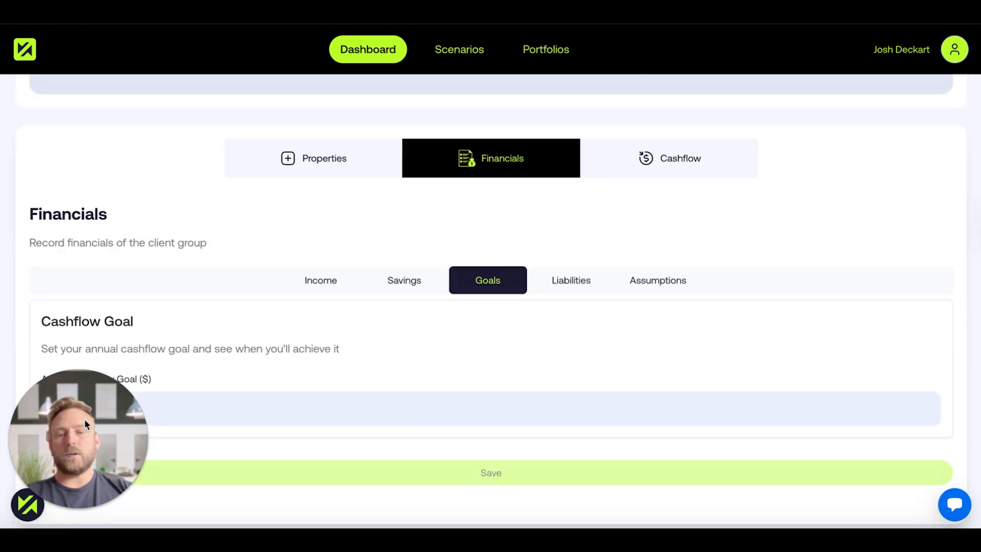
pyautogui.moveTo(765, 272); pyautogui.dragTo(902, 161)
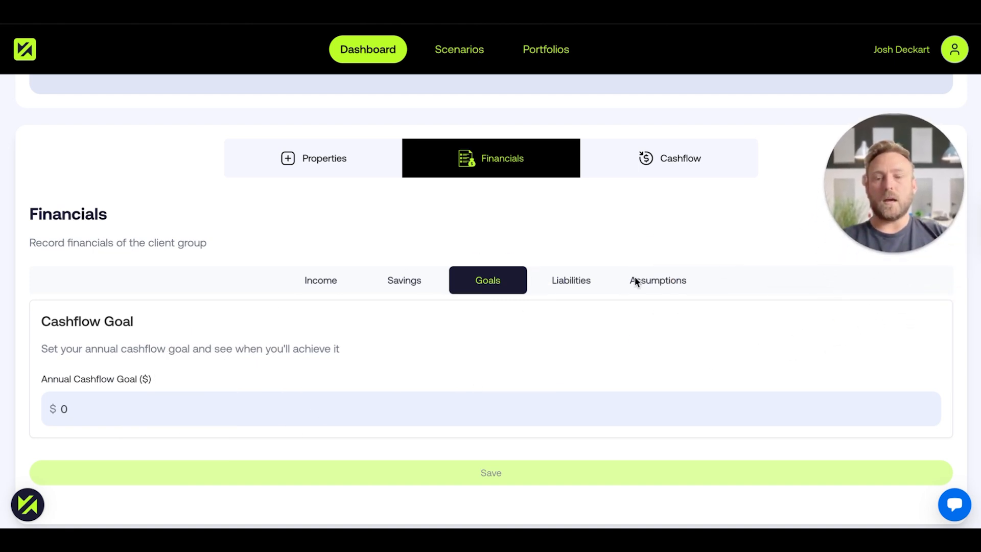
pyautogui.click(236, 409)
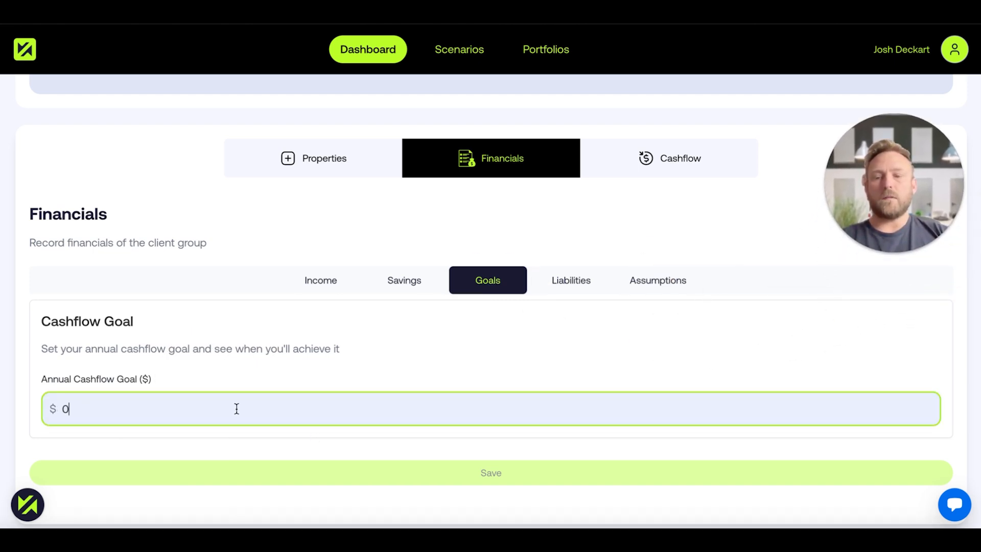
pyautogui.write('800000')
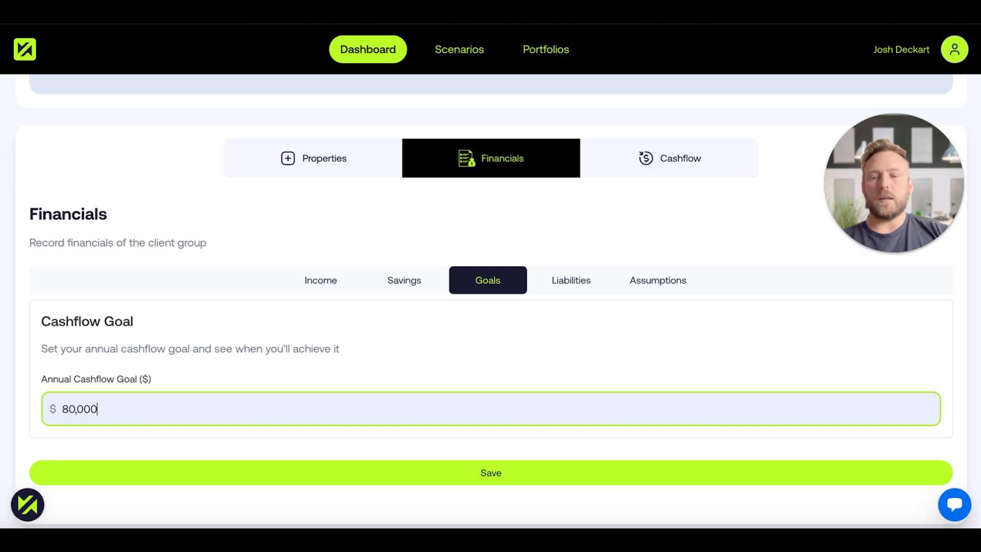
pyautogui.click(253, 364)
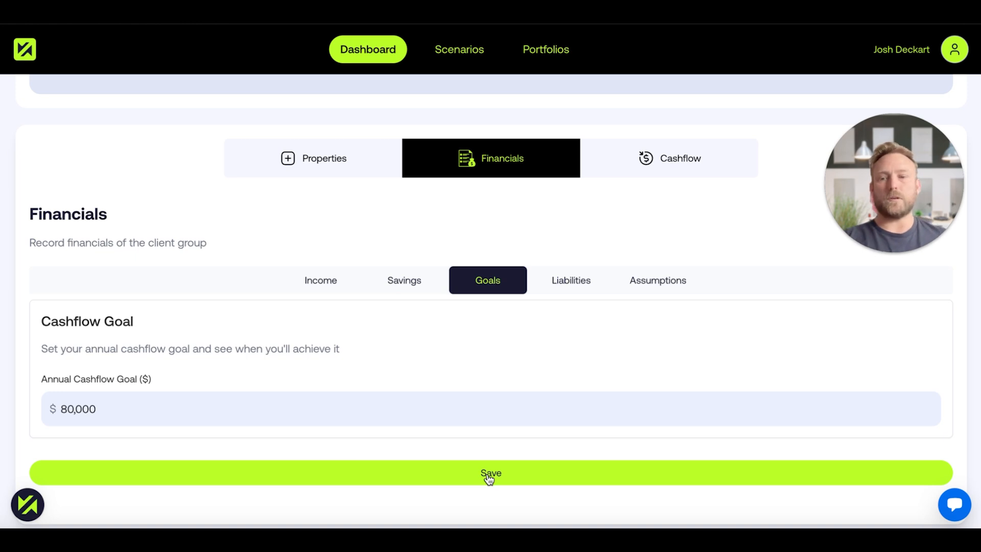
pyautogui.click(473, 469)
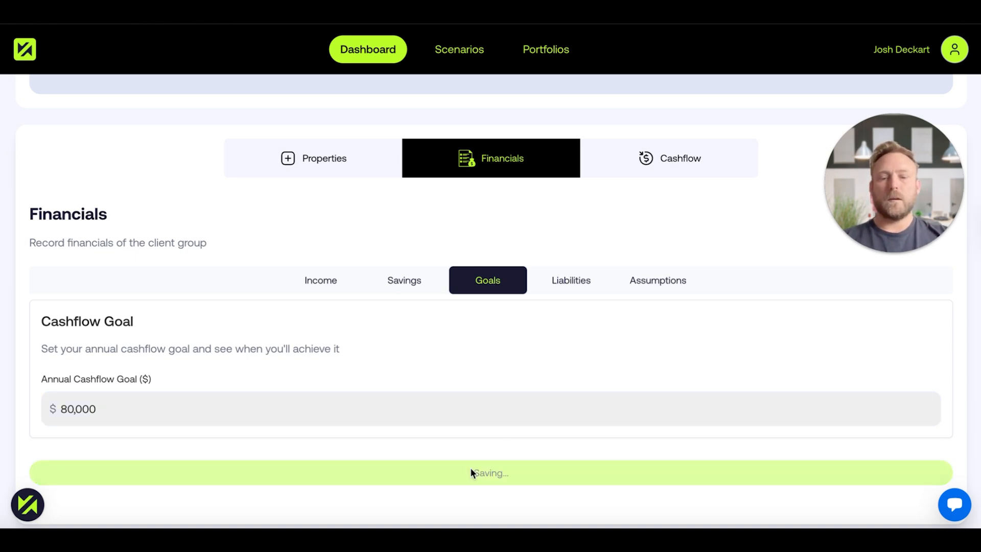
# Add a blank liability to the liabilities list and delete it again.
pyautogui.click(579, 292)
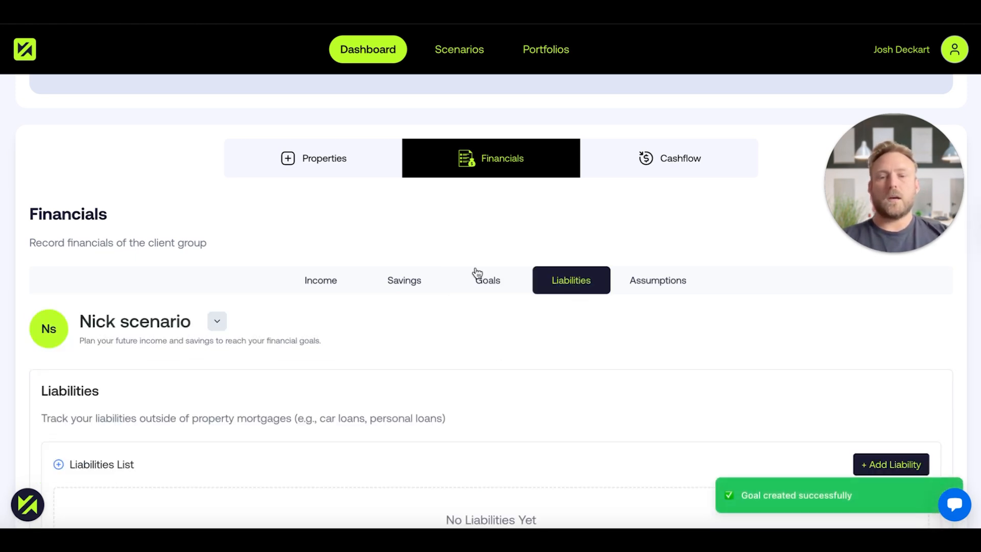
pyautogui.scroll(-2, 353, 346)
pyautogui.scroll(-1, 352, 347)
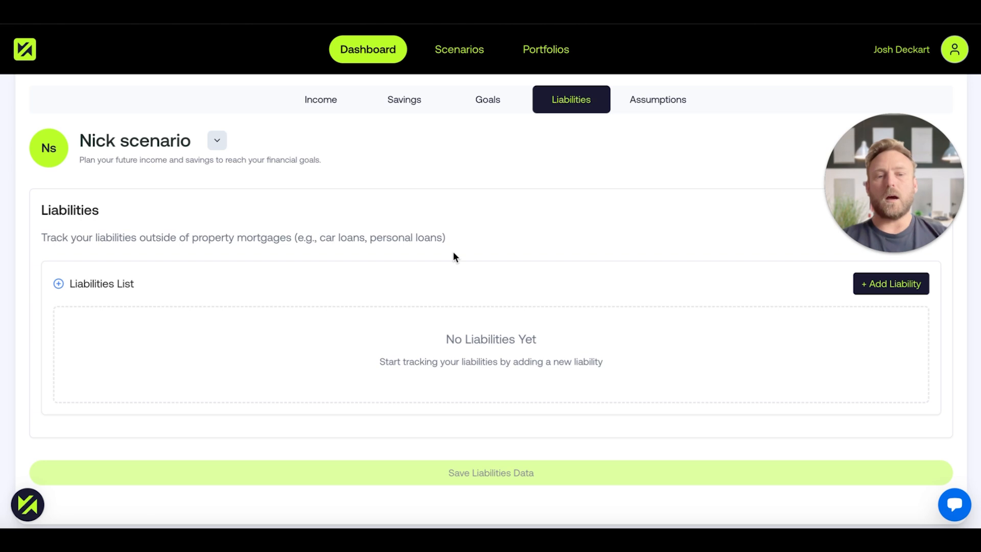
pyautogui.click(876, 286)
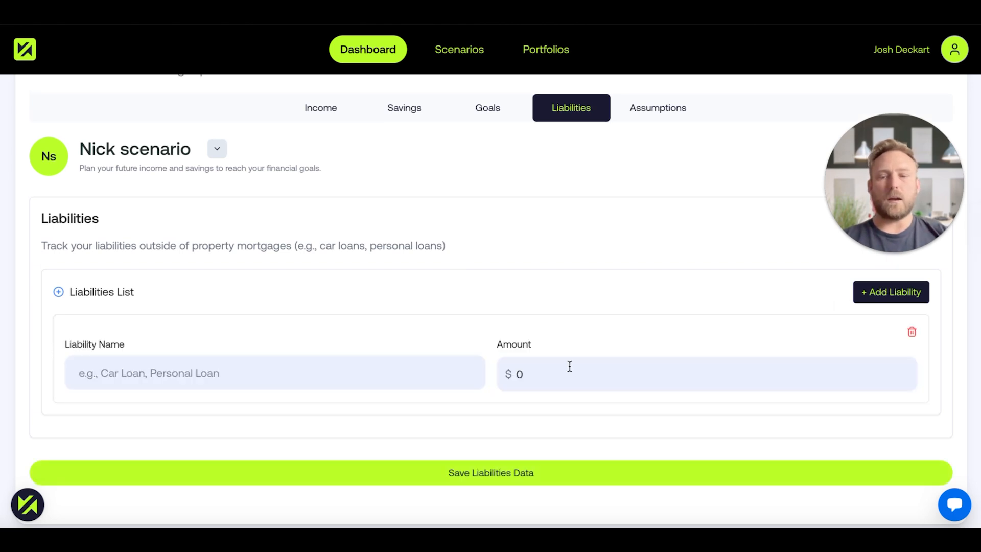
pyautogui.click(911, 332)
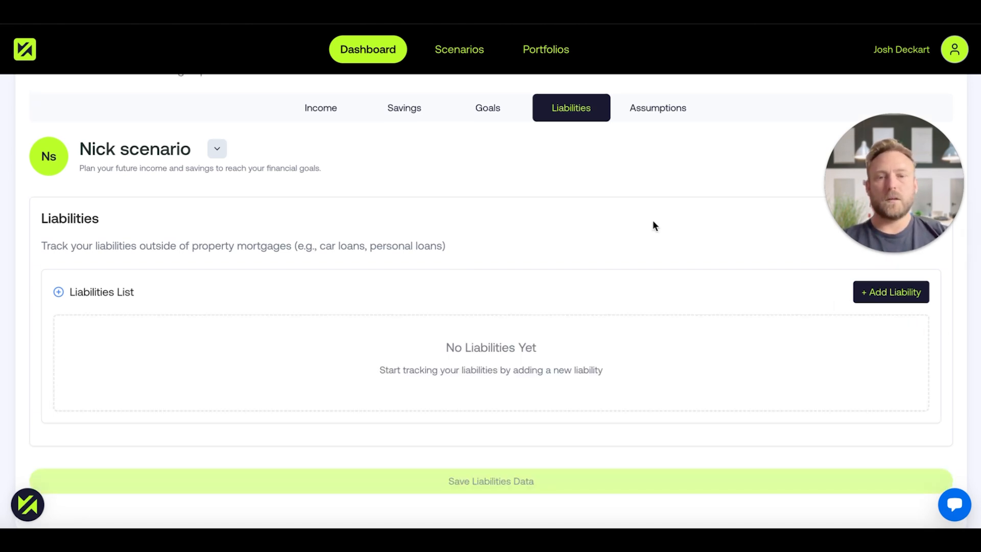
# Examine the portfolio's financial assumptions, including the buyer agent fee type options and the LVR settings per property type.
pyautogui.click(667, 113)
pyautogui.scroll(-5, 460, 246)
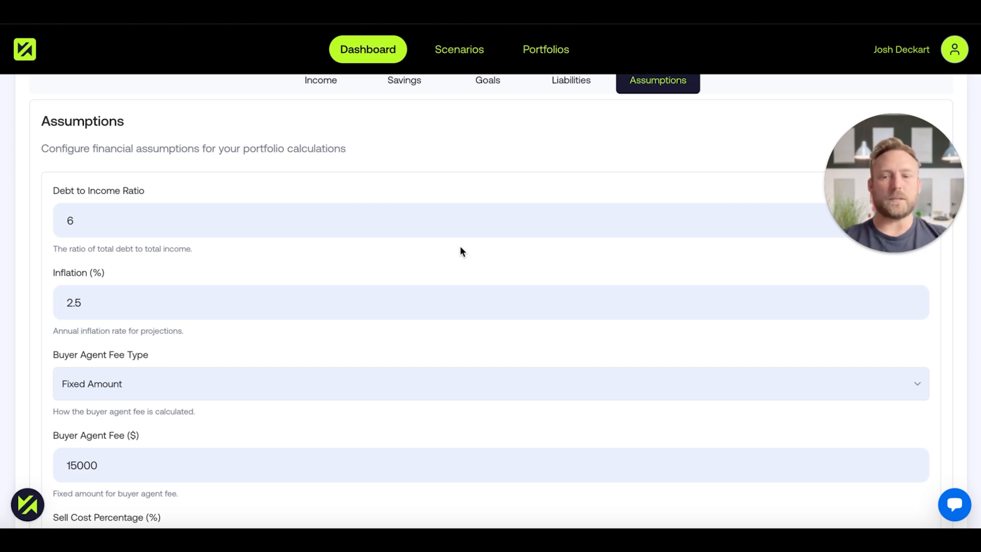
pyautogui.scroll(-2, 359, 344)
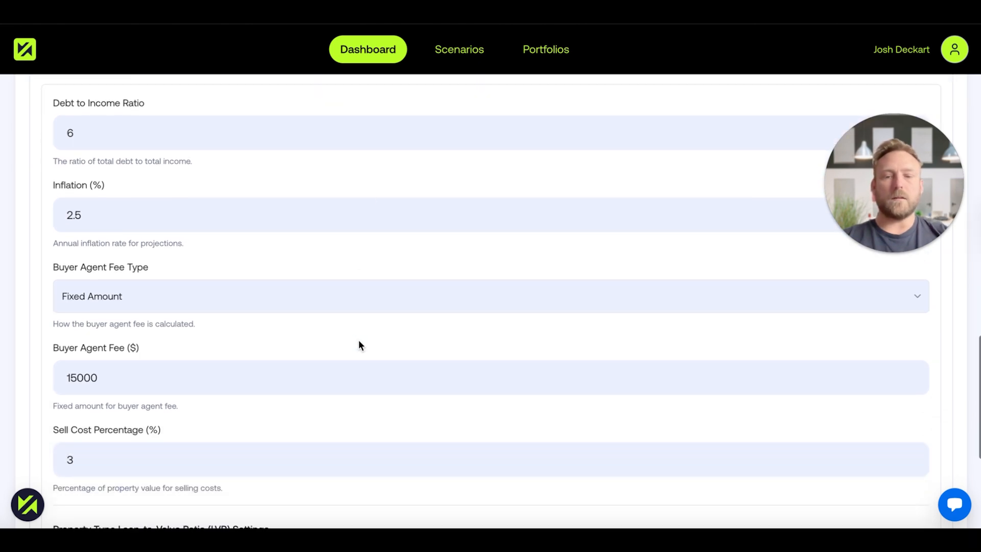
pyautogui.click(174, 295)
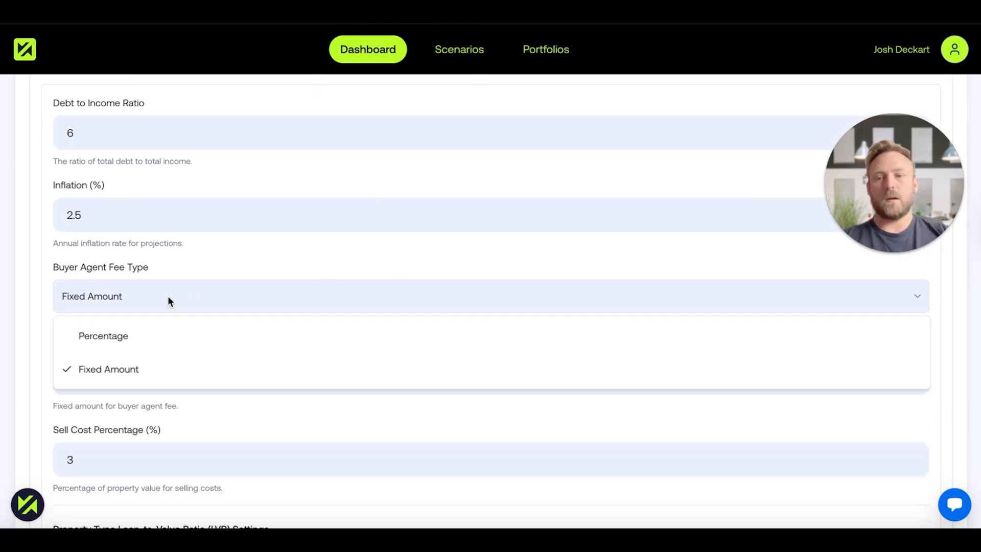
pyautogui.click(168, 296)
pyautogui.scroll(-2, 259, 276)
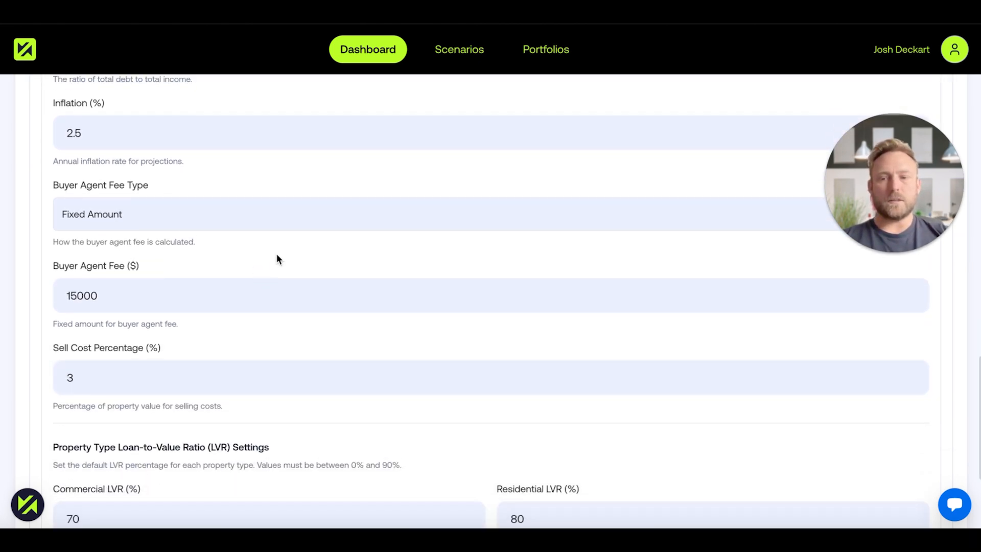
pyautogui.click(216, 223)
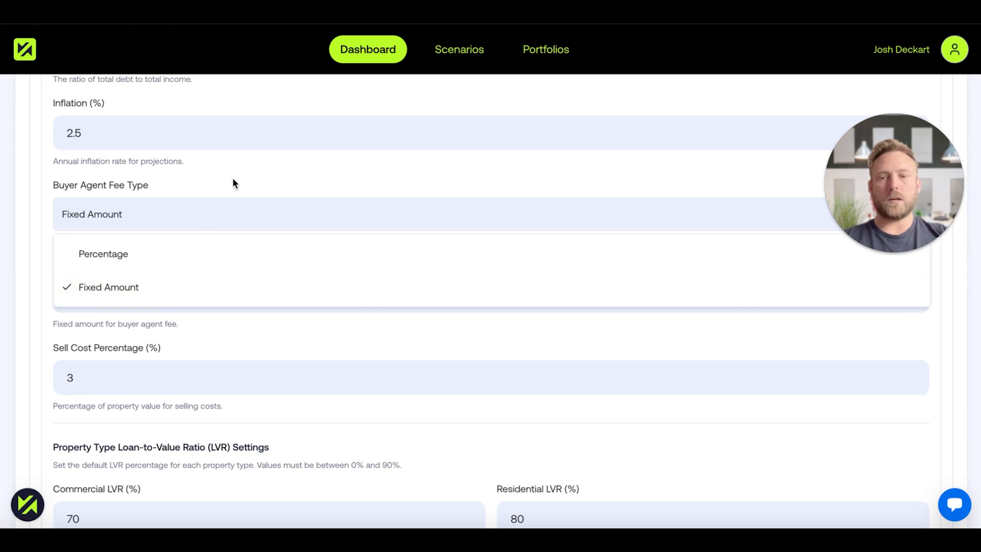
pyautogui.click(233, 179)
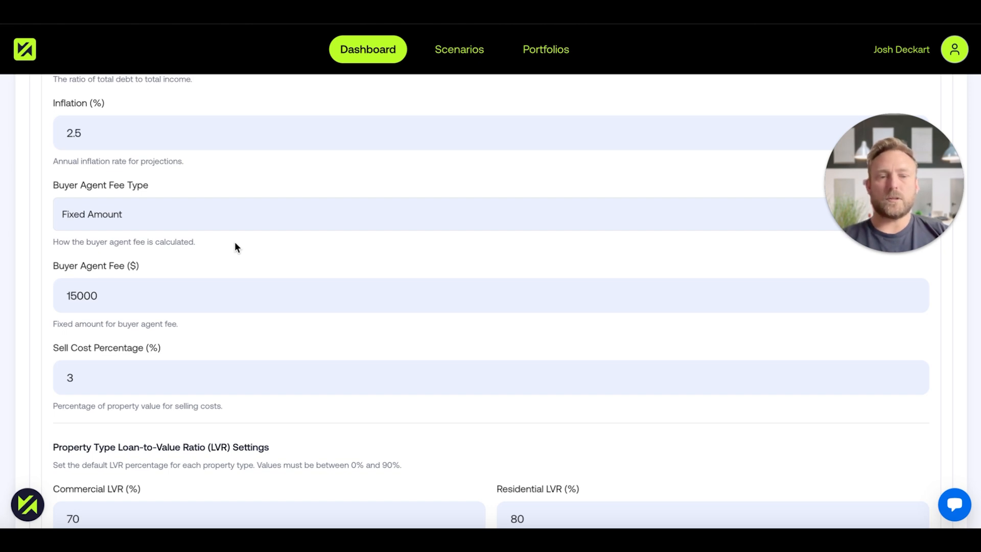
pyautogui.scroll(-2, 224, 364)
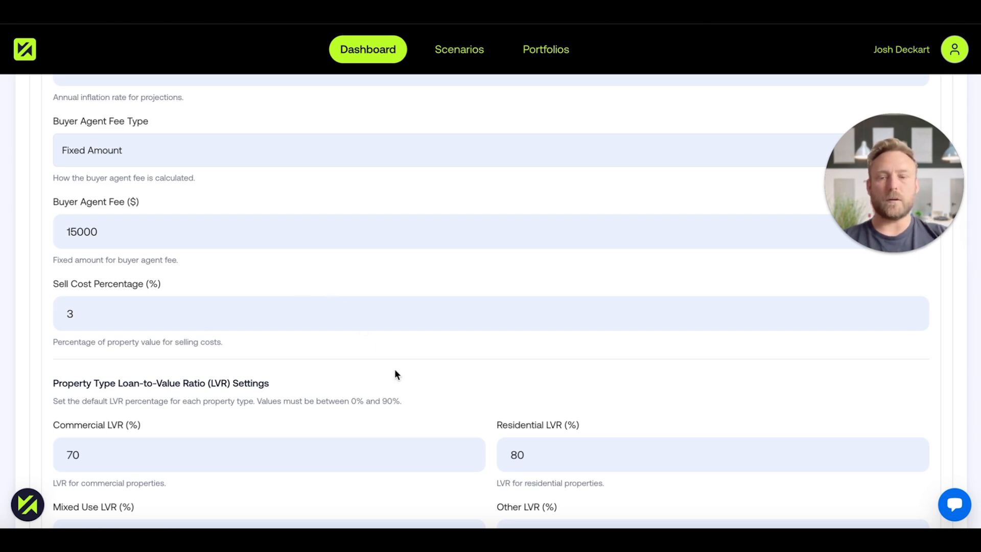
pyautogui.scroll(-5, 395, 373)
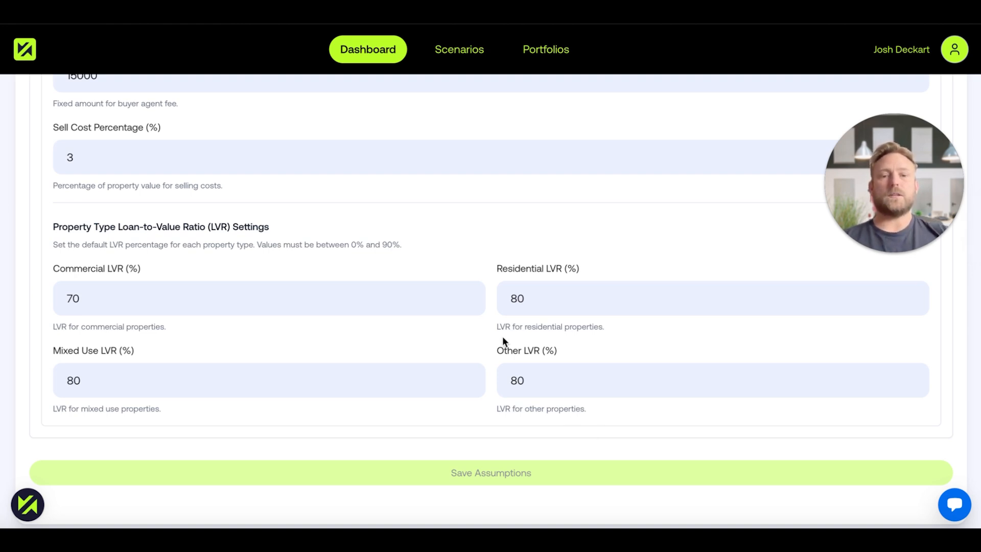
# Set the Residential LVR to 88% in the property type loan-to-value ratio assumptions.
pyautogui.click(533, 304)
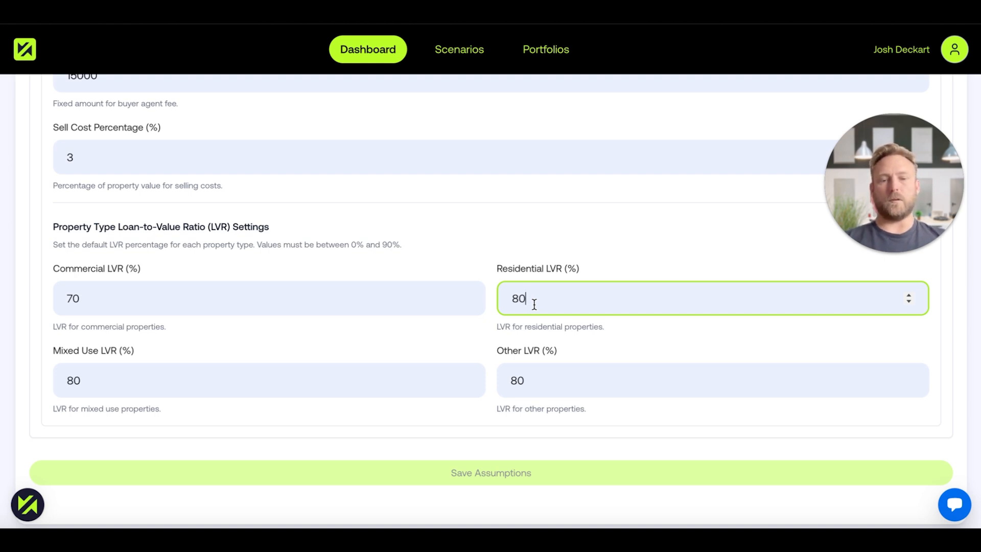
pyautogui.click(616, 265)
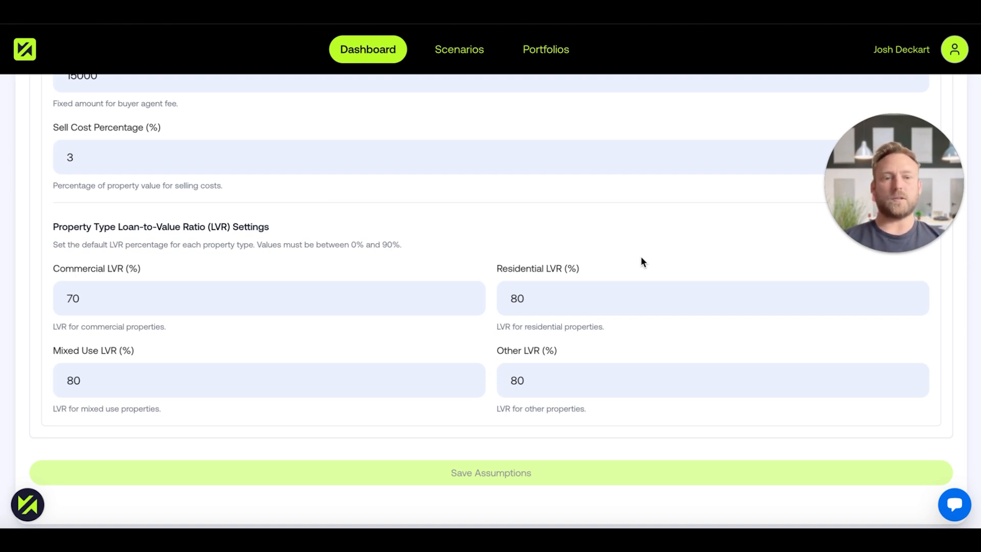
pyautogui.click(559, 307)
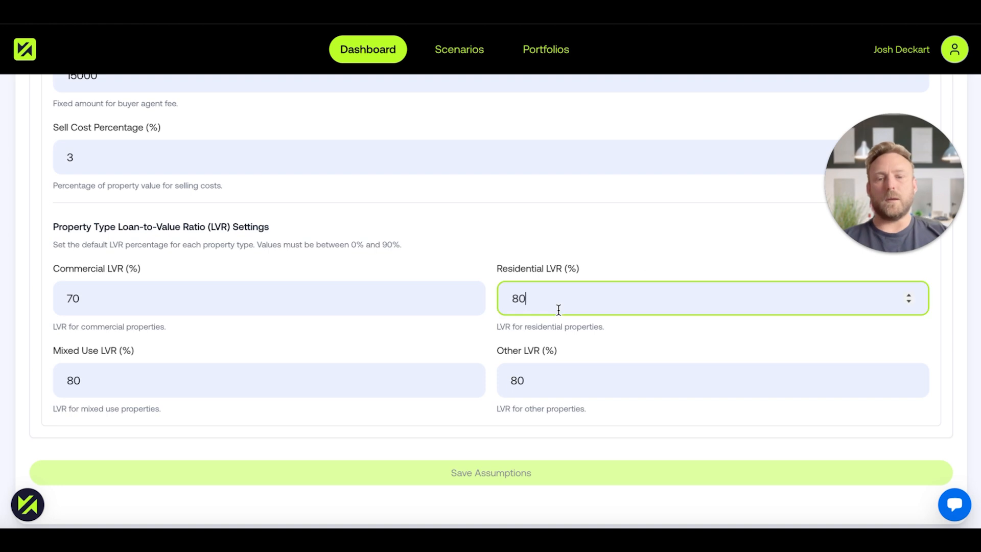
pyautogui.press('BackSpace')
pyautogui.write('8')
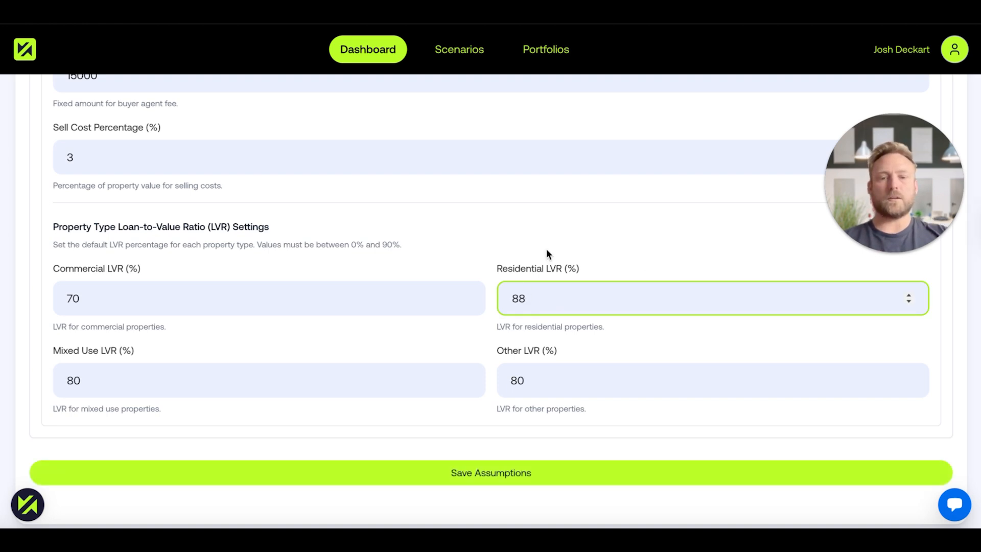
pyautogui.click(507, 278)
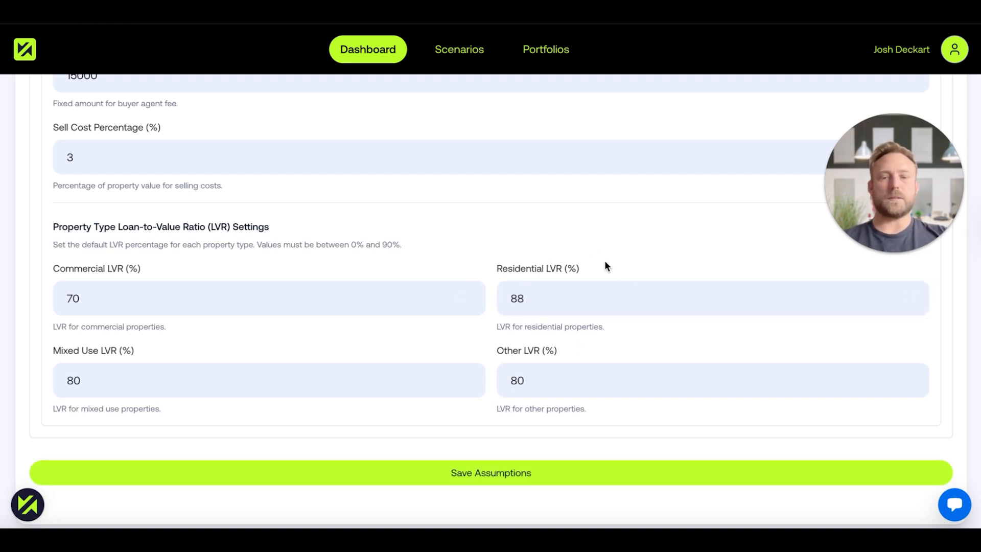
# Set the Commercial LVR to 80% in the property type loan-to-value ratio assumptions.
pyautogui.click(261, 296)
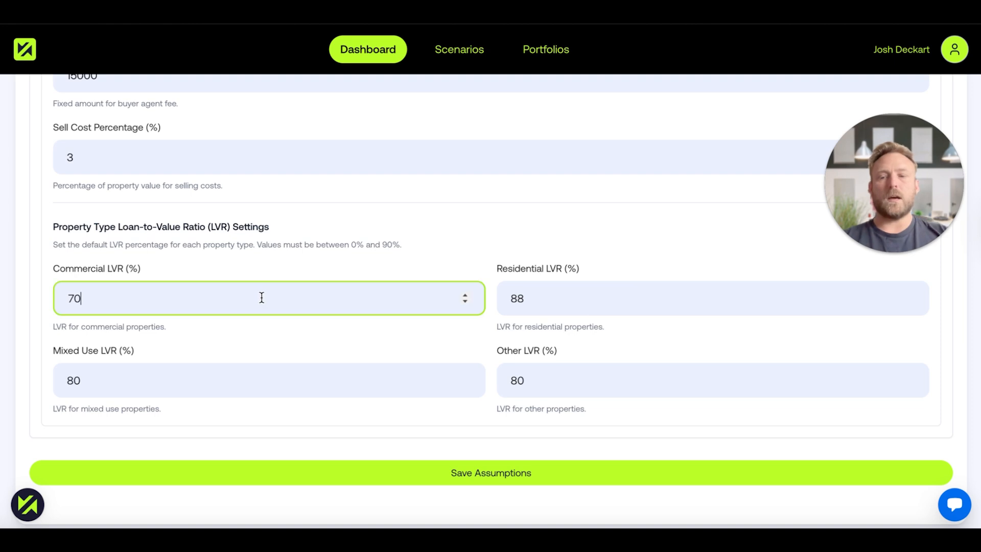
pyautogui.doubleClick(163, 288)
pyautogui.write('80')
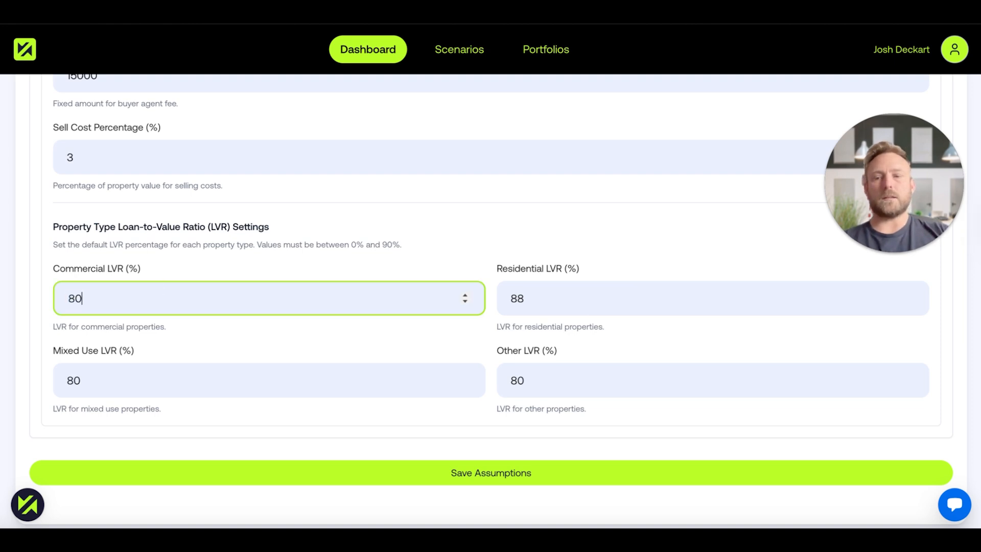
pyautogui.click(191, 273)
# Set the Commercial LVR to 75% and save the assumptions.
pyautogui.moveTo(156, 298); pyautogui.dragTo(65, 277)
pyautogui.write('7')
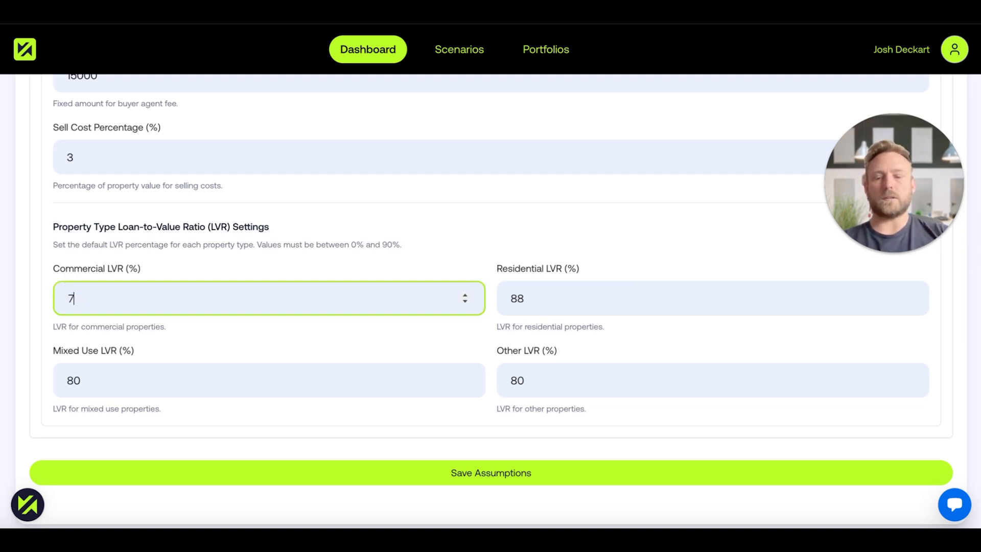
pyautogui.write('5')
pyautogui.click(330, 474)
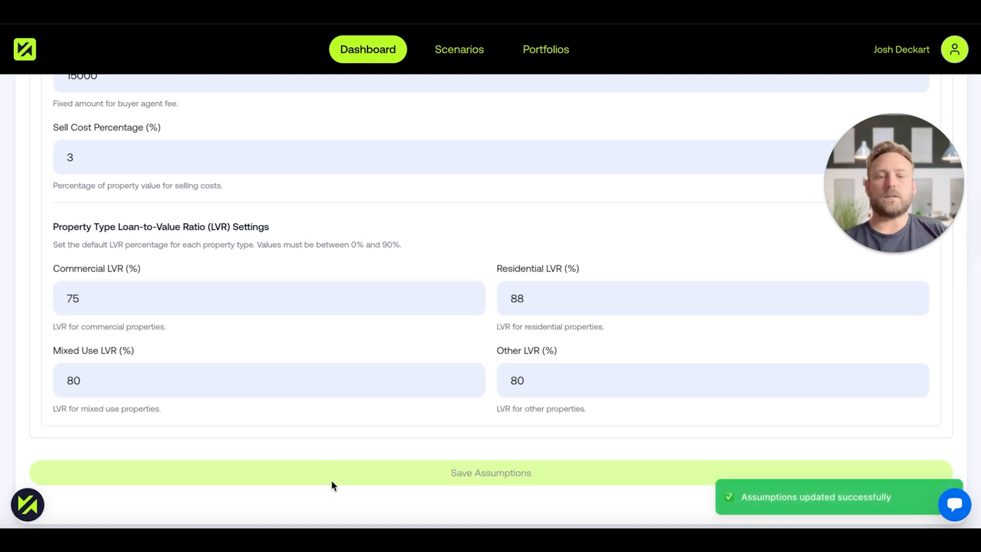
pyautogui.scroll(3, 528, 292)
pyautogui.scroll(3, 348, 256)
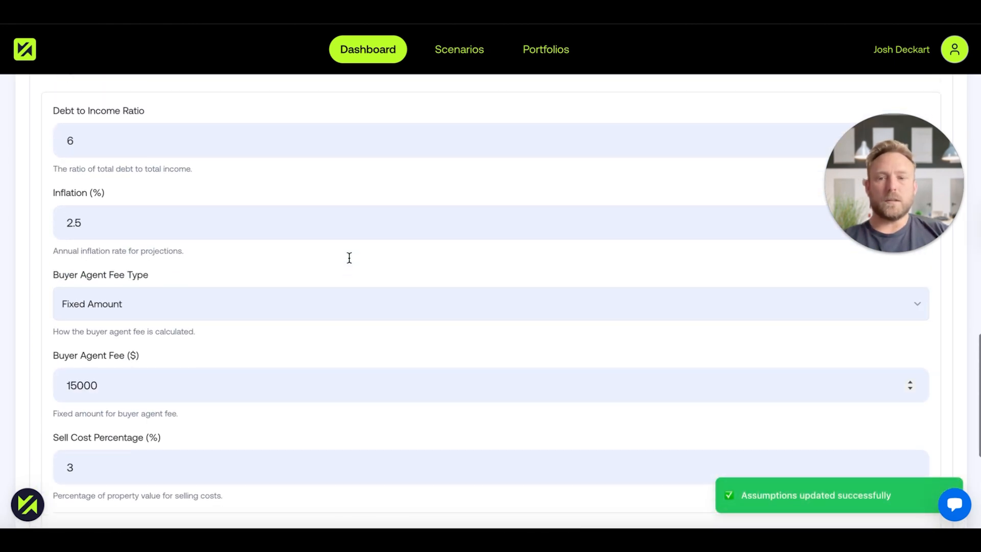
pyautogui.scroll(3, 349, 258)
pyautogui.scroll(1, 350, 258)
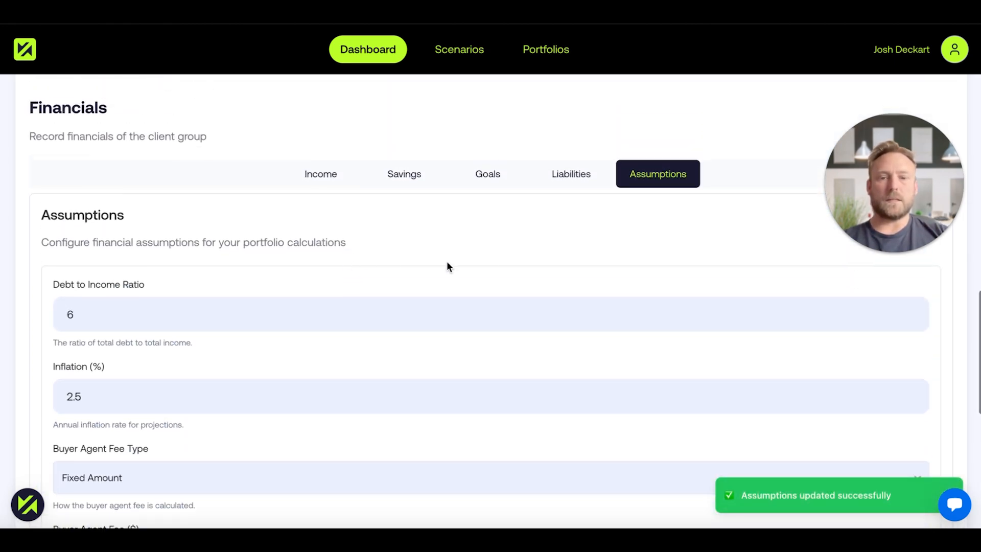